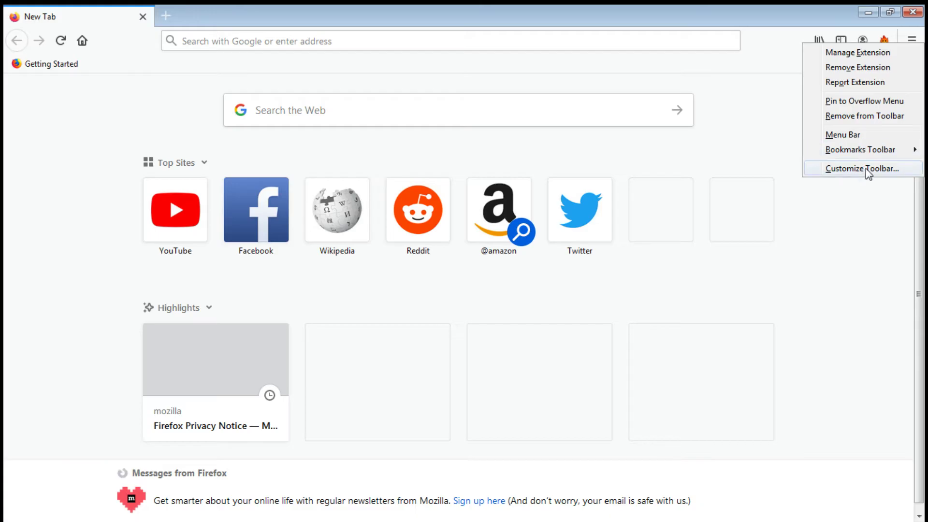
- Remove the Hola extension from the toolbar and close its client.hola.org uninstall tab
{"action": "left_click", "coordinate": [857, 70]}
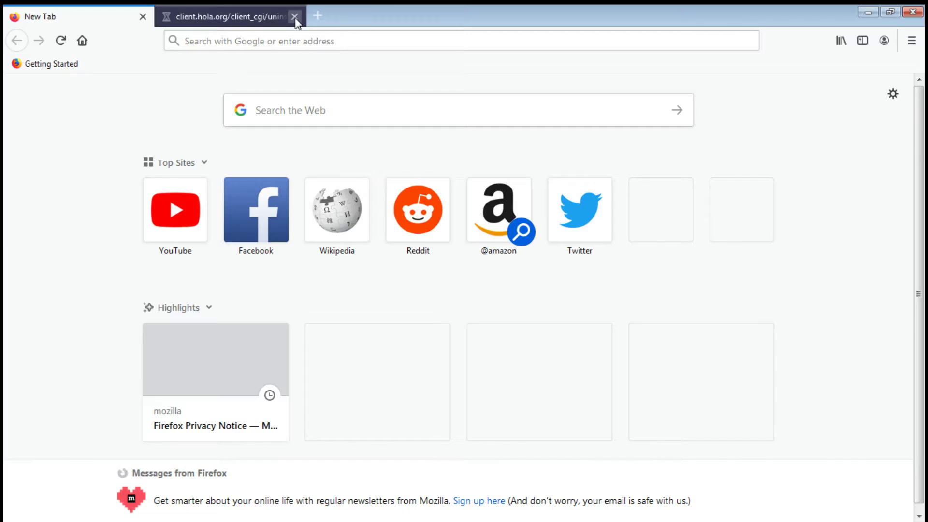
{"action": "left_click", "coordinate": [295, 17]}
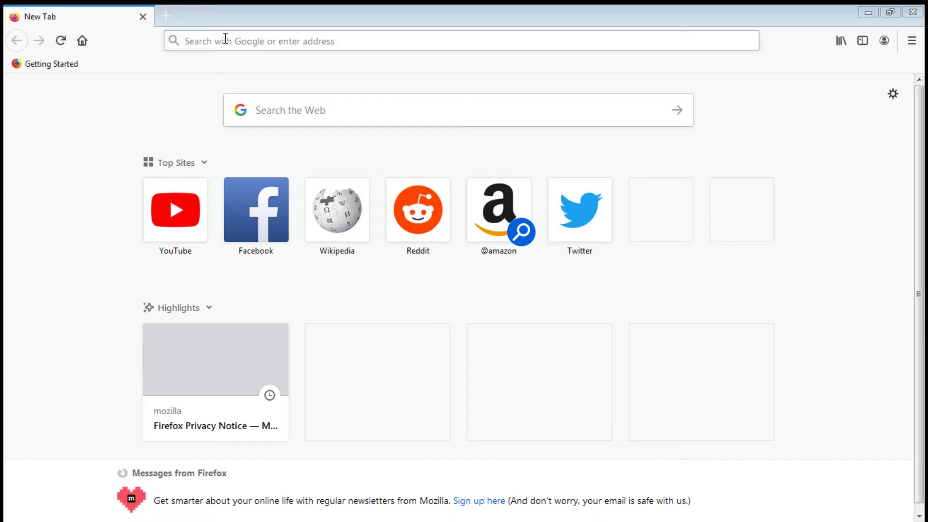
{"action": "left_click", "coordinate": [245, 19]}
{"action": "left_click", "coordinate": [241, 38]}
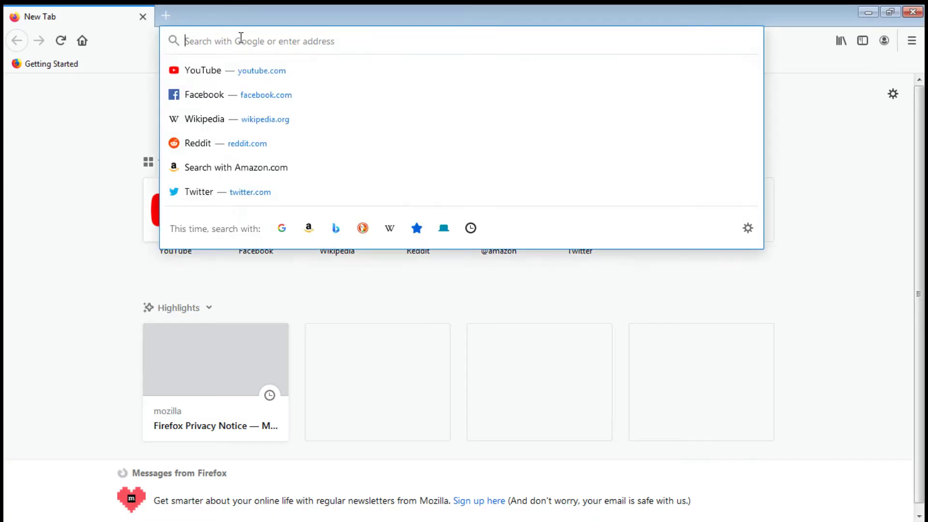
{"action": "type", "text": "https://ramped.dialerhosting.com:81/access.php"}
{"action": "key", "text": "Return"}
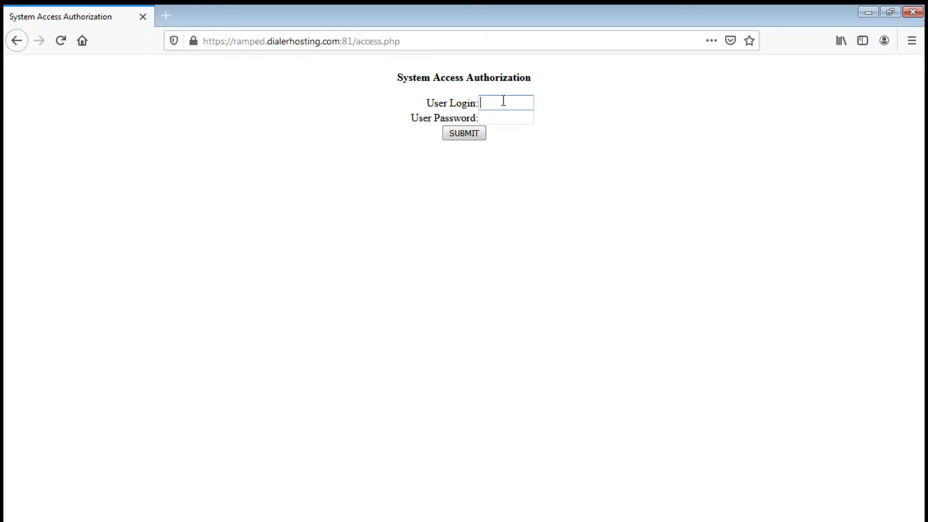
- Enter the user login and account password on the VICIdial access page and submit them
{"action": "type", "text": "8944"}
{"action": "key", "text": "Tab"}
{"action": "type", "text": "•••••••••"}
{"action": "left_click", "coordinate": [466, 134]}
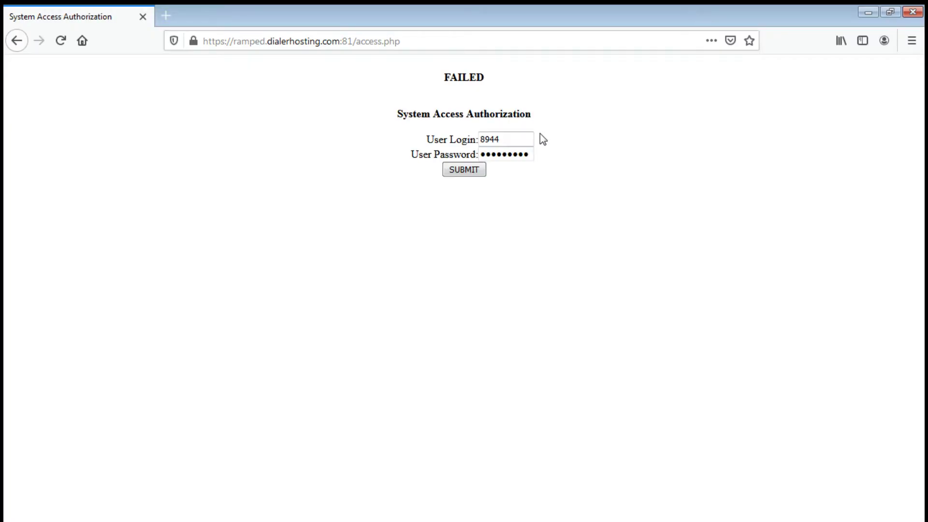
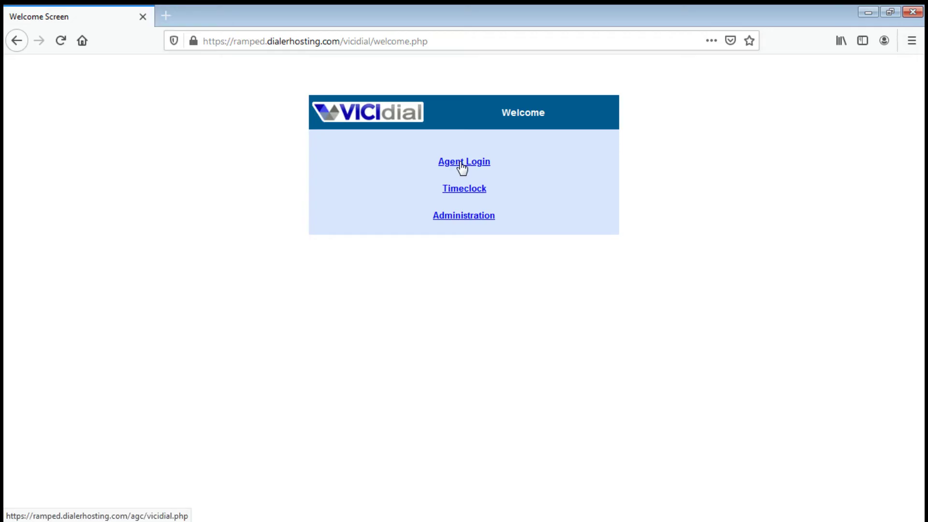
- Log in to VICIdial's agent page with the agent's phone login and phone password
{"action": "left_click", "coordinate": [462, 165]}
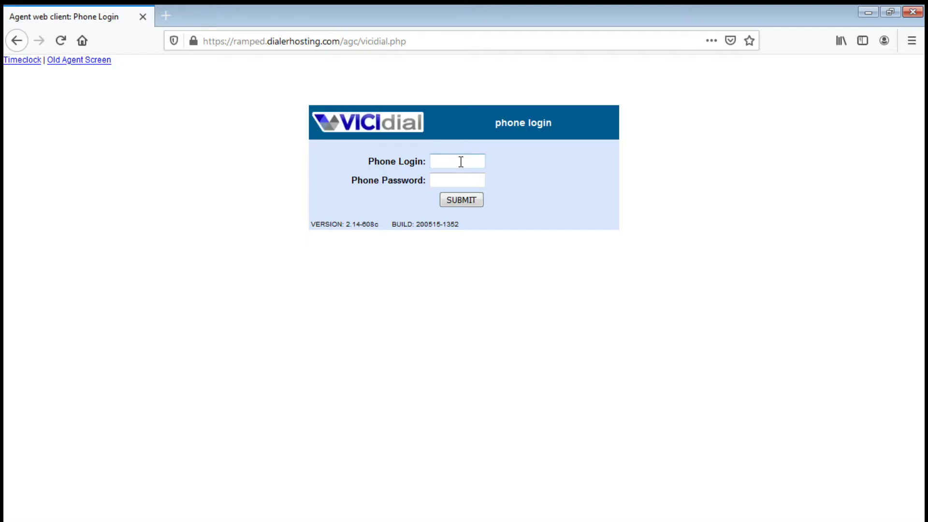
{"action": "left_click", "coordinate": [468, 163]}
{"action": "type", "text": "8944"}
{"action": "key", "text": "Tab"}
{"action": "type", "text": "•••••••••"}
{"action": "left_click", "coordinate": [472, 202]}
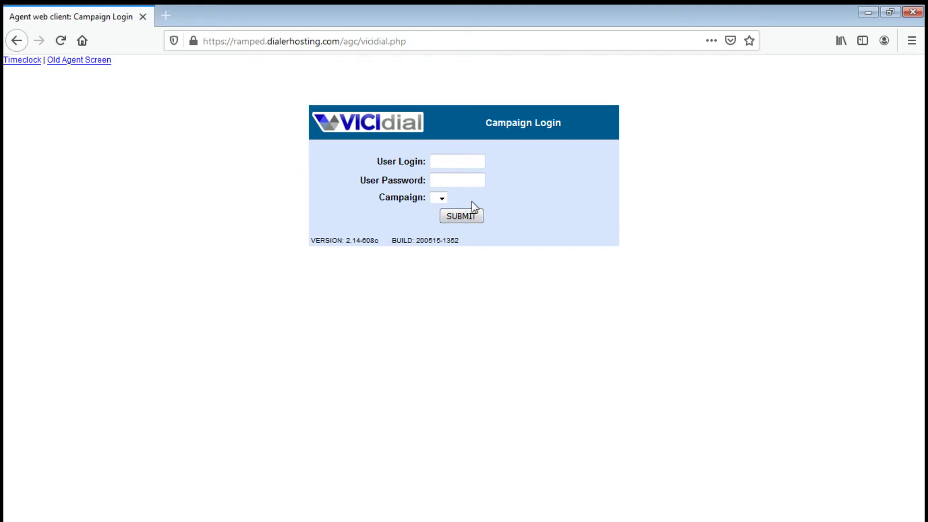
- Enter the agent's user login and password, then open the Campaign list to pick 001 - Outbound
{"action": "left_click", "coordinate": [457, 160]}
{"action": "type", "text": "8944"}
{"action": "key", "text": "Tab"}
{"action": "type", "text": "•••••••••"}
{"action": "left_click", "coordinate": [443, 196]}
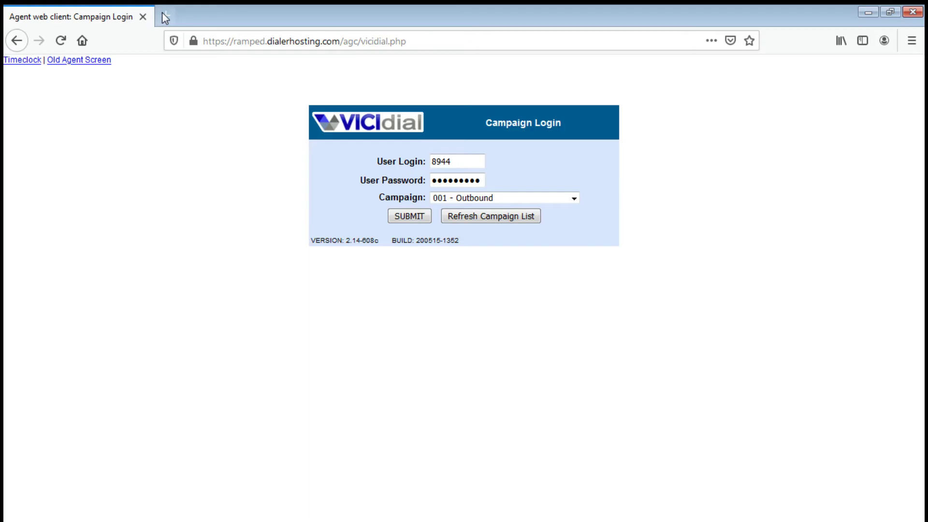
- Try truepeoplesearch.com in a new tab, then open another blank tab after Access denied
{"action": "left_click", "coordinate": [163, 14]}
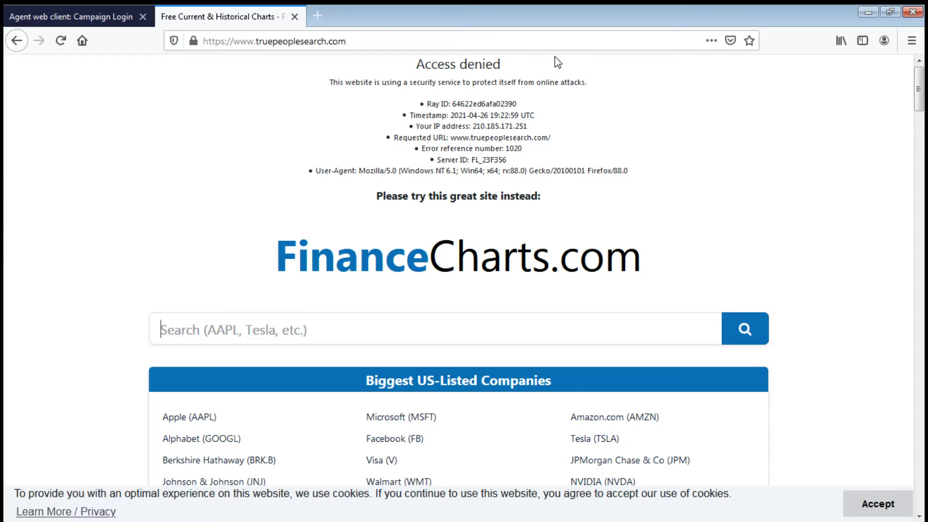
{"action": "left_click", "coordinate": [318, 16]}
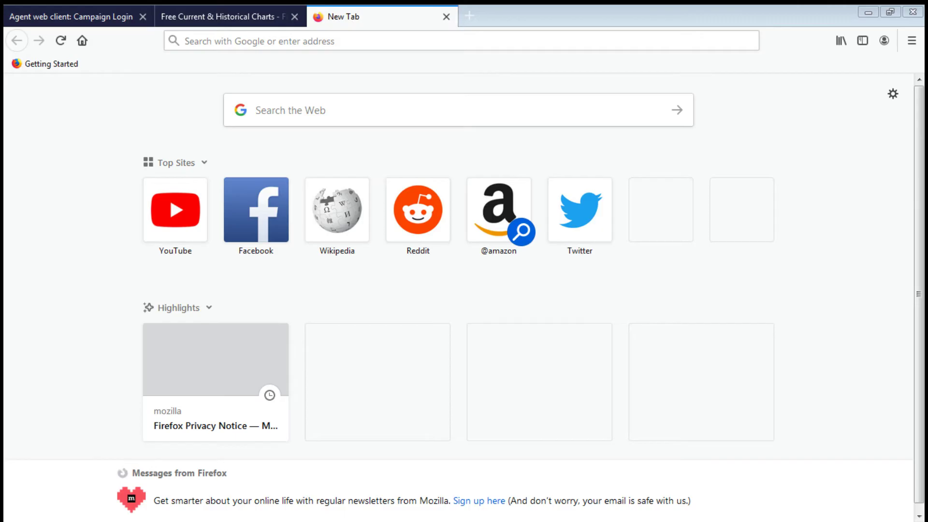
- Install the Hola VPN extension from its .xpi and bring its panel up on the blocked truepeoplesearch tab
{"action": "left_click", "coordinate": [521, 18]}
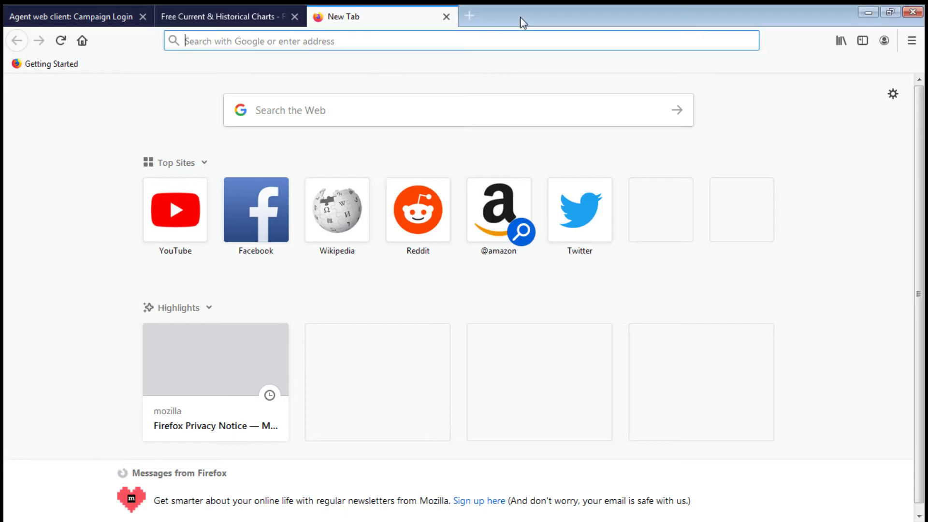
{"action": "left_click", "coordinate": [509, 40]}
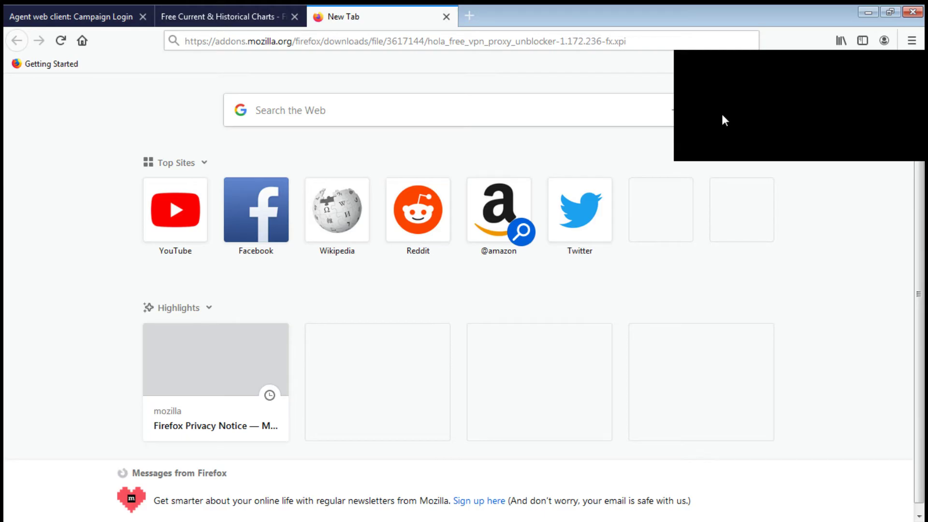
{"action": "left_click", "coordinate": [805, 146]}
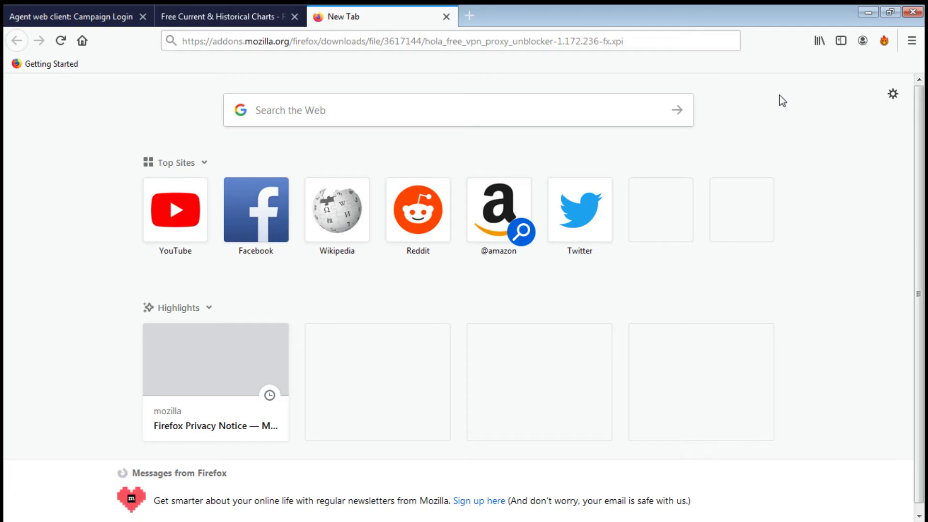
{"action": "left_click", "coordinate": [886, 41]}
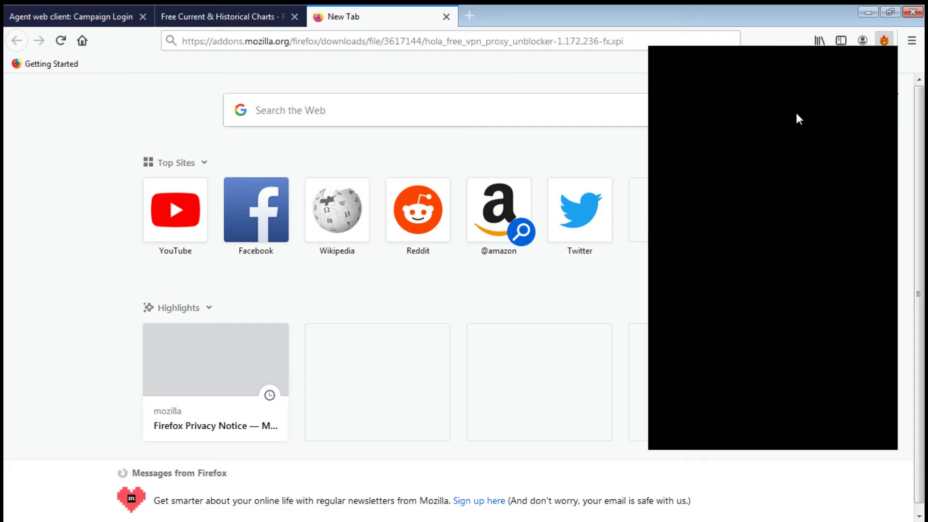
{"action": "left_click", "coordinate": [232, 19]}
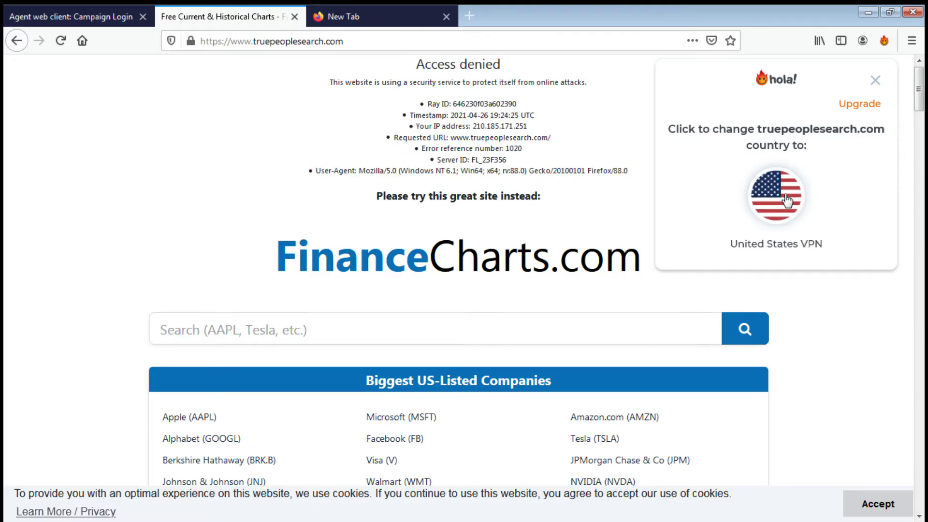
- Route truepeoplesearch.com through a United States VPN and paste the caller's number into Reverse Phone search
{"action": "left_click", "coordinate": [787, 200]}
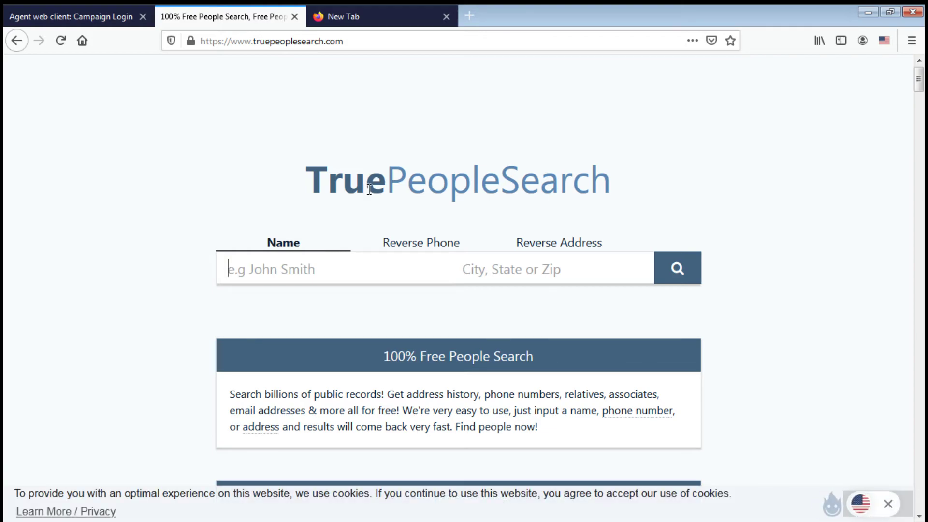
{"action": "left_click", "coordinate": [432, 248]}
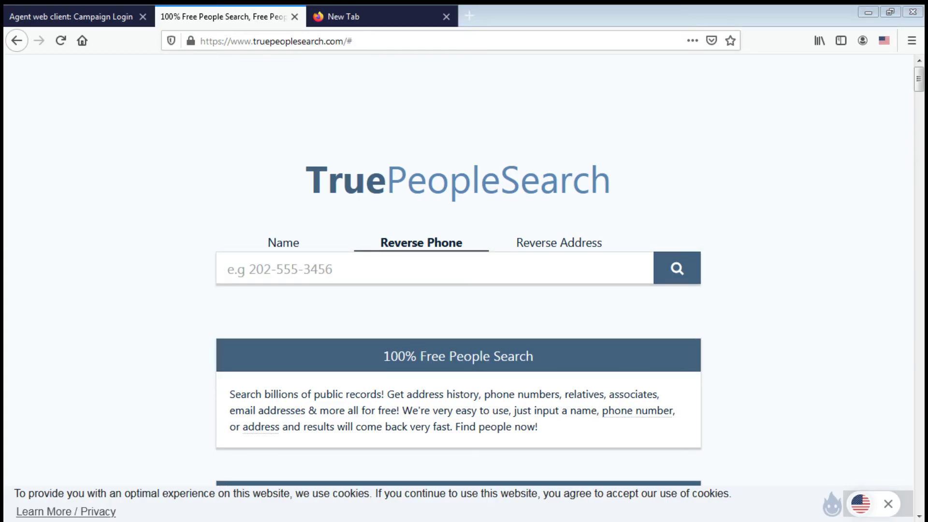
{"action": "left_click", "coordinate": [322, 270]}
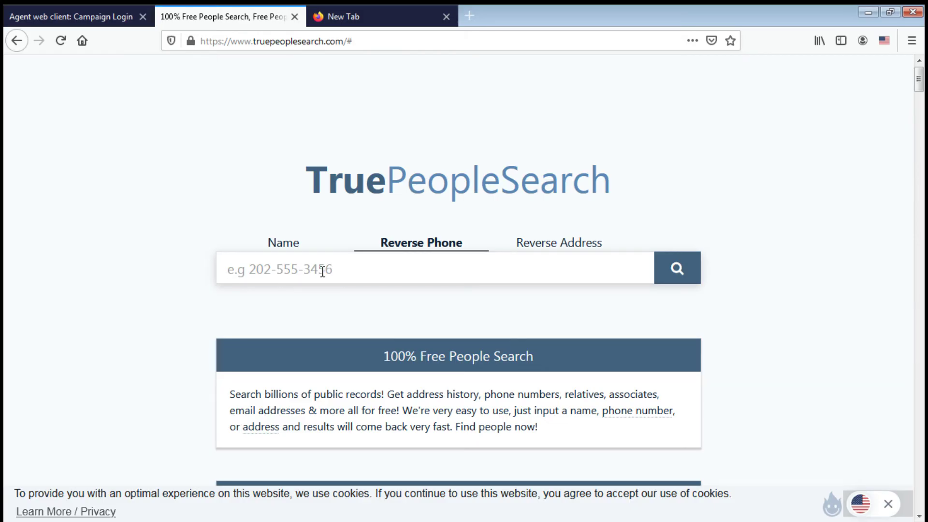
{"action": "key", "text": "ctrl+v"}
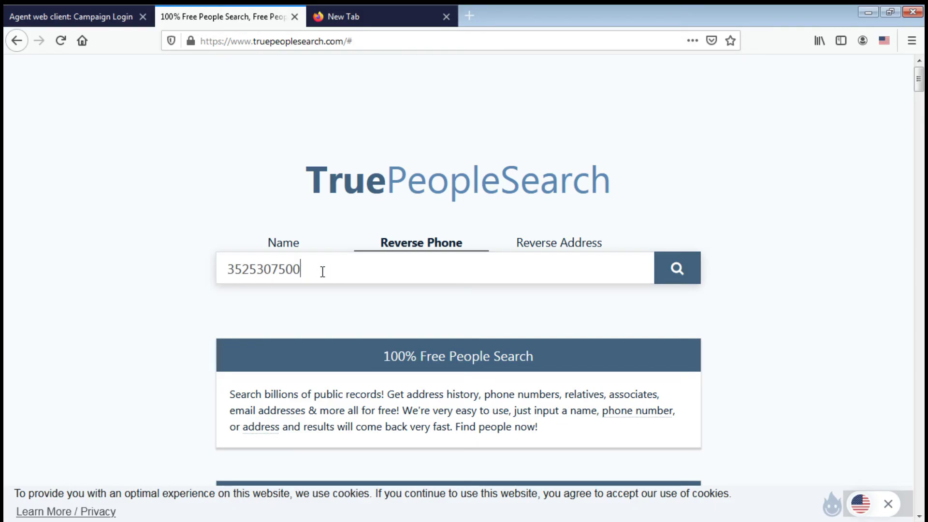
- Run the reverse phone lookup and mark the train and tram tiles on the captcha's first page
{"action": "left_click", "coordinate": [662, 265]}
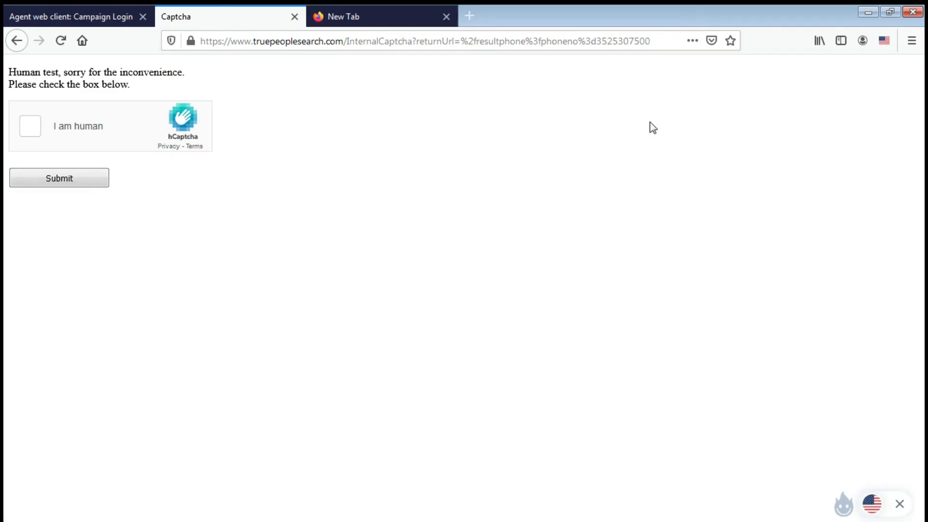
{"action": "left_click", "coordinate": [32, 132]}
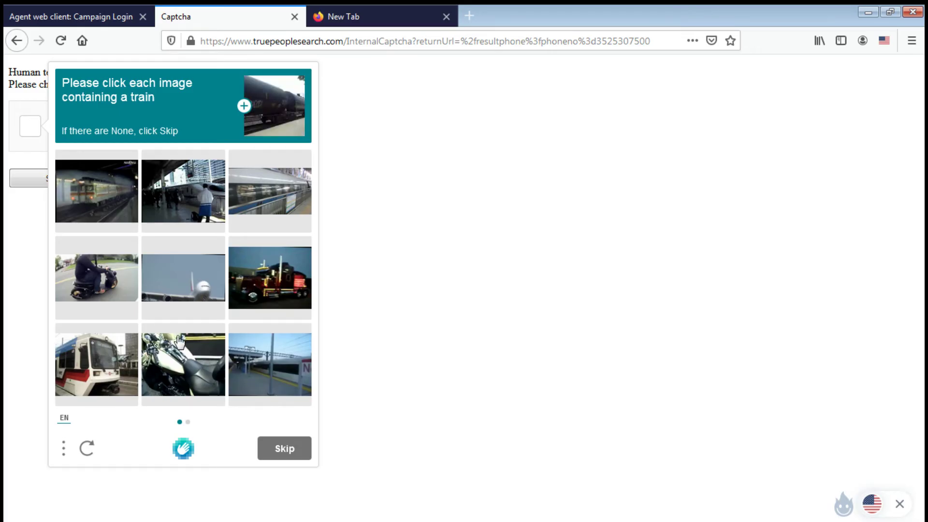
{"action": "left_click", "coordinate": [247, 197]}
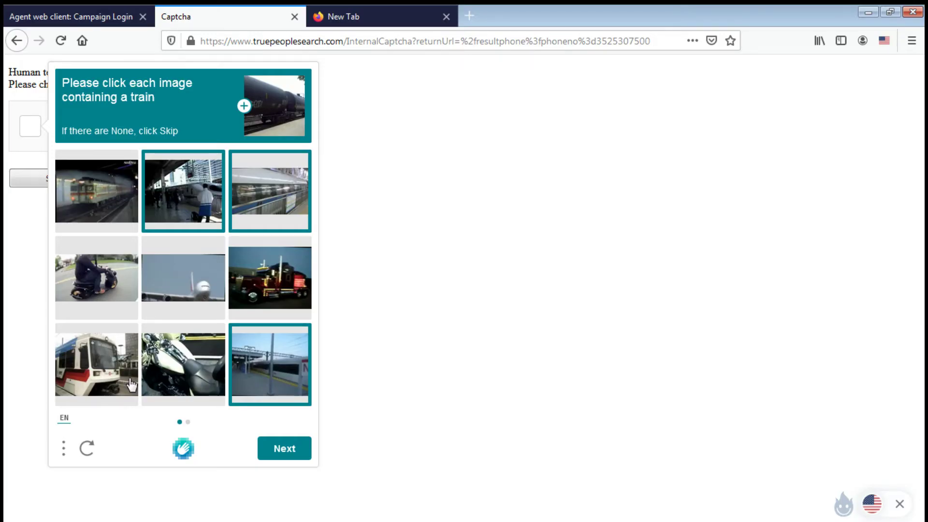
{"action": "left_click", "coordinate": [99, 384]}
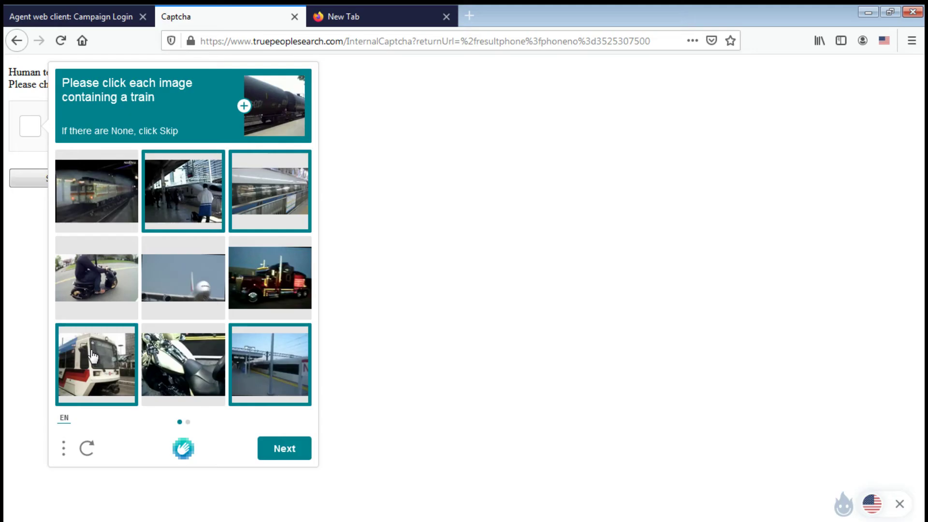
{"action": "left_click", "coordinate": [286, 455]}
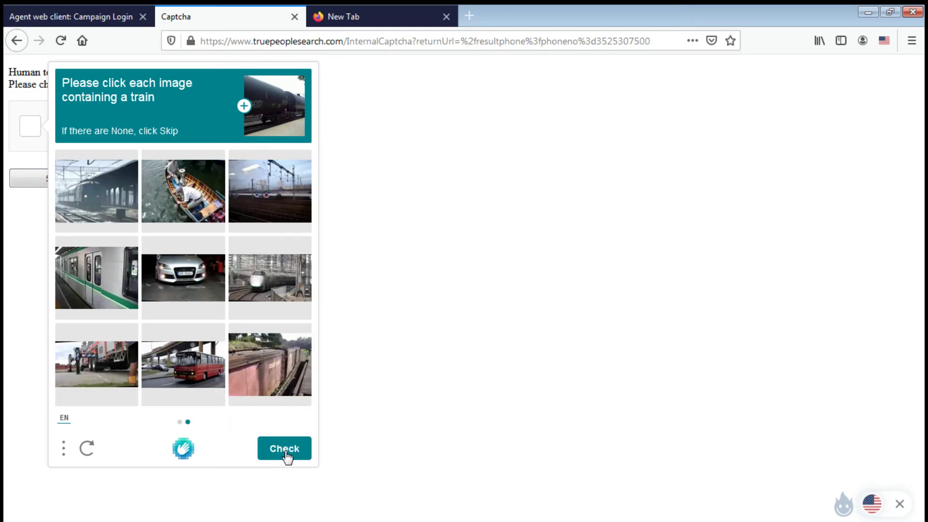
- Select the top-left, bullet-train and middle-left train tiles on page two and submit
{"action": "left_click", "coordinate": [120, 200]}
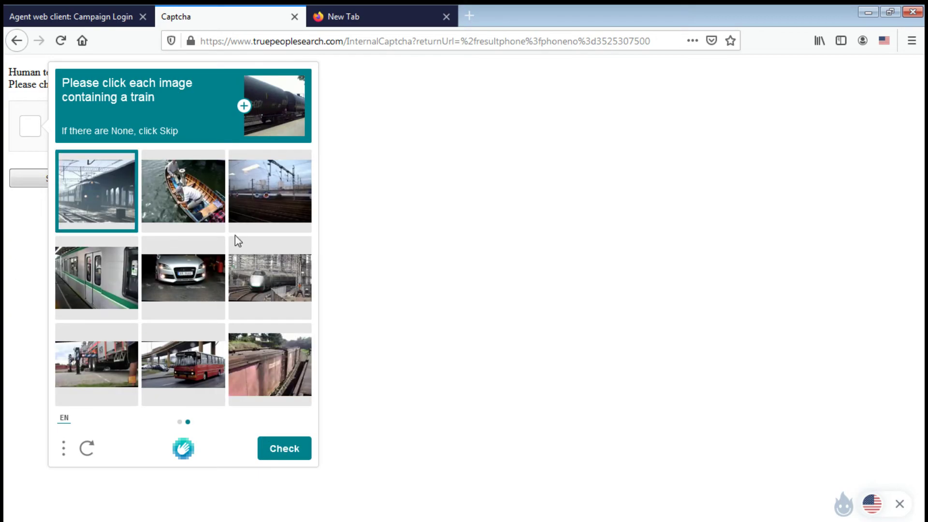
{"action": "left_click", "coordinate": [68, 179]}
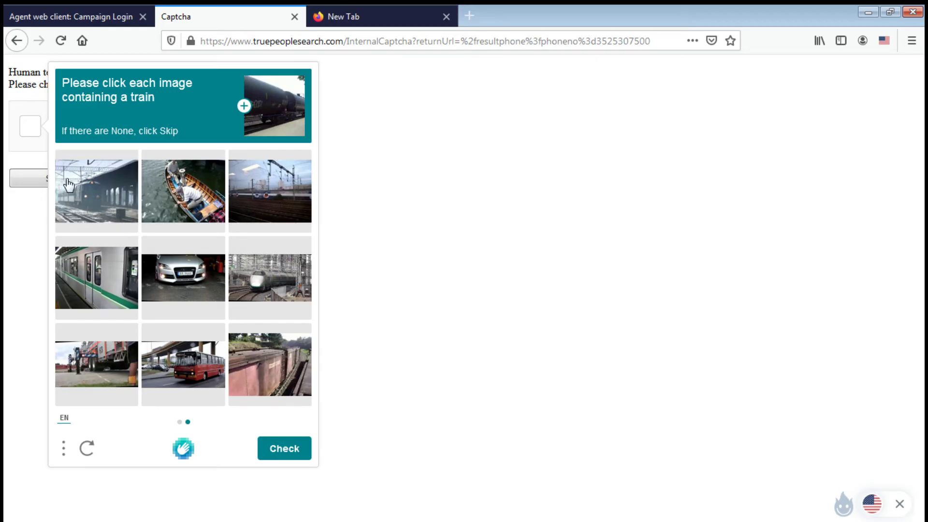
{"action": "left_click", "coordinate": [90, 203]}
{"action": "left_click", "coordinate": [265, 278]}
{"action": "left_click", "coordinate": [127, 275]}
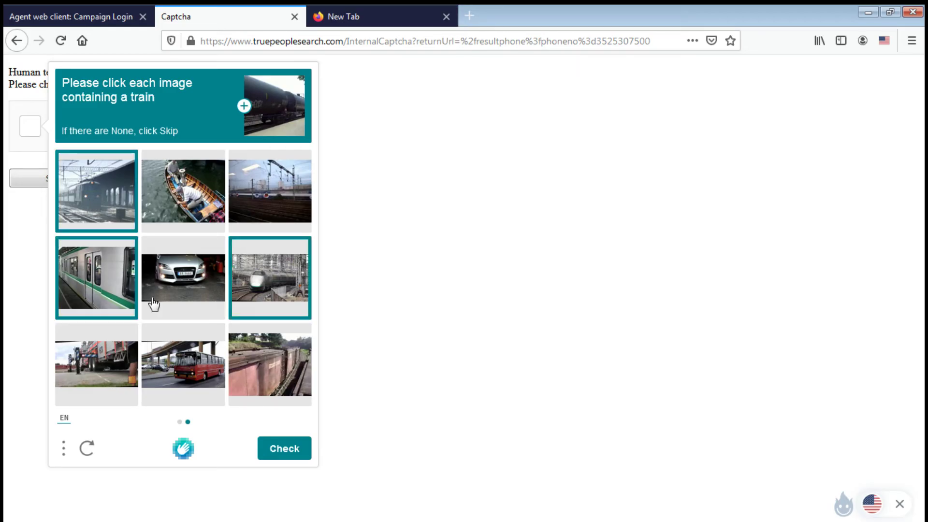
{"action": "left_click", "coordinate": [285, 450]}
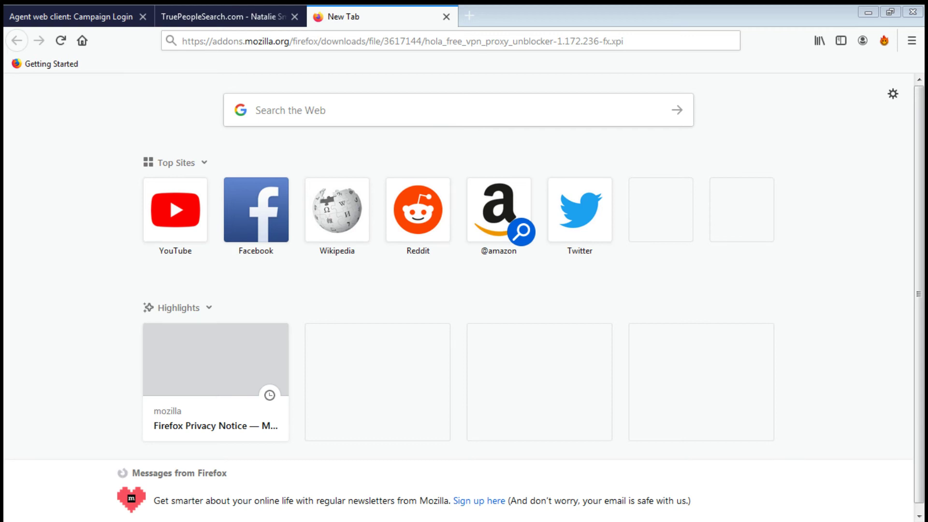
- Load zillow.com in the new browser tab
{"action": "left_click", "coordinate": [334, 40]}
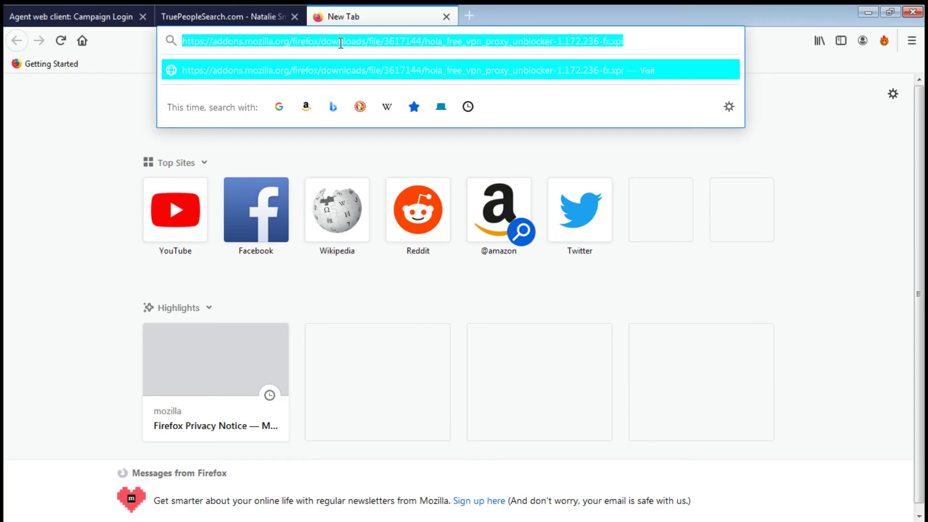
{"action": "type", "text": "https://www.zillow.com/"}
{"action": "key", "text": "Return"}
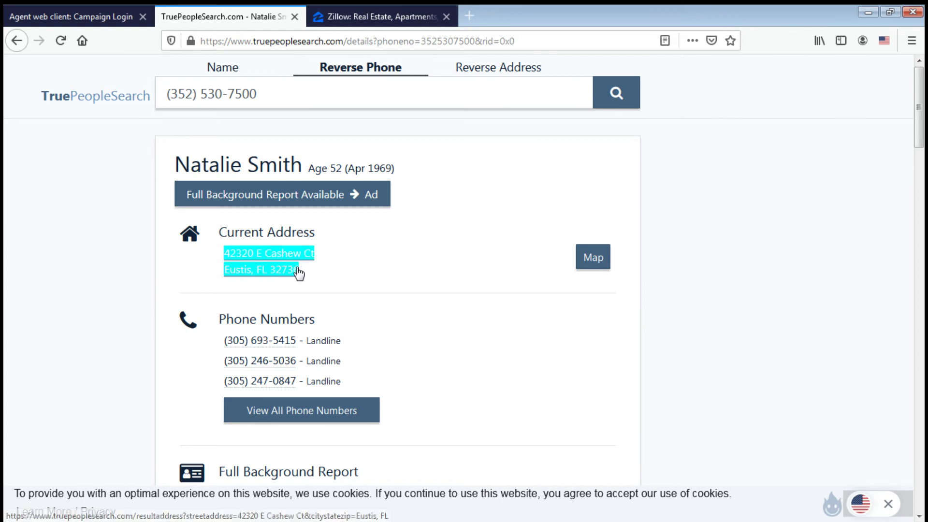
- Search Zillow for the caller's pasted address, which returns 'We could not find this area'
{"action": "left_click", "coordinate": [385, 14]}
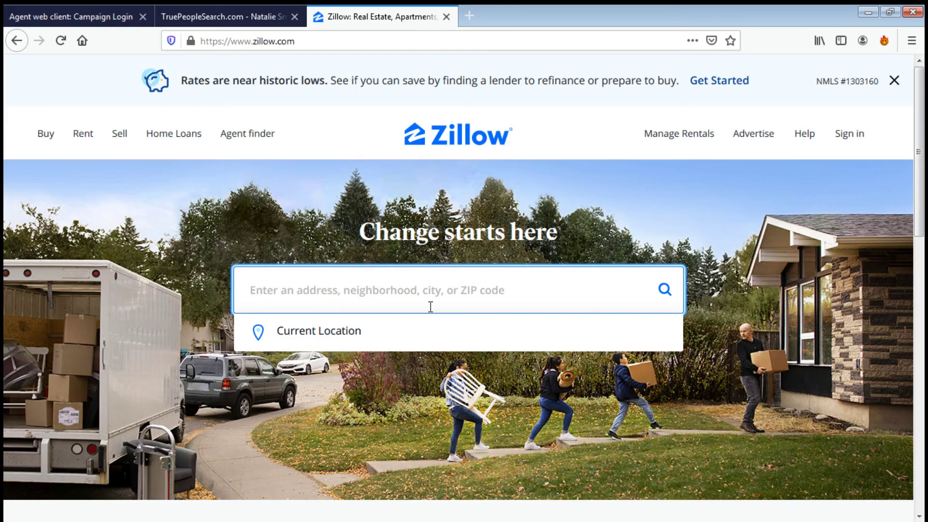
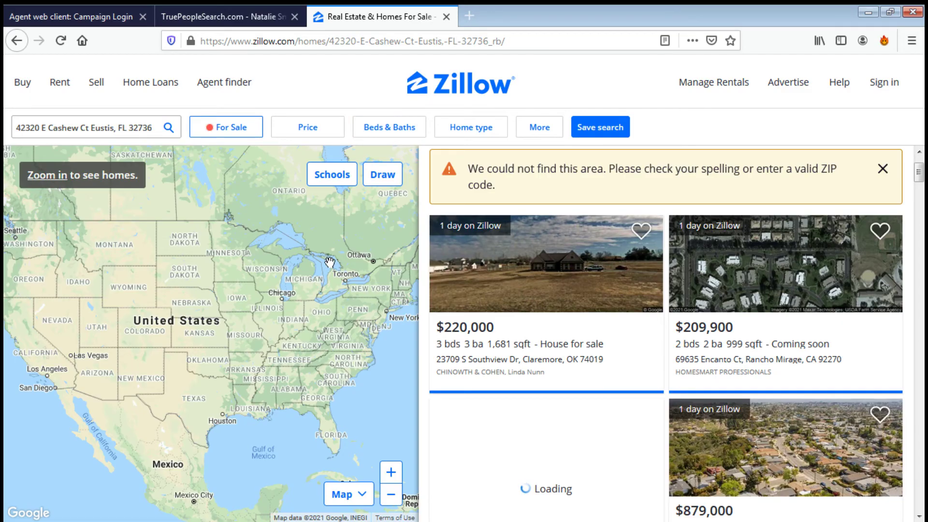
{"action": "scroll", "coordinate": [330, 263], "scroll_direction": "up", "scroll_amount": 3}
{"action": "scroll", "coordinate": [328, 261], "scroll_direction": "down", "scroll_amount": 3}
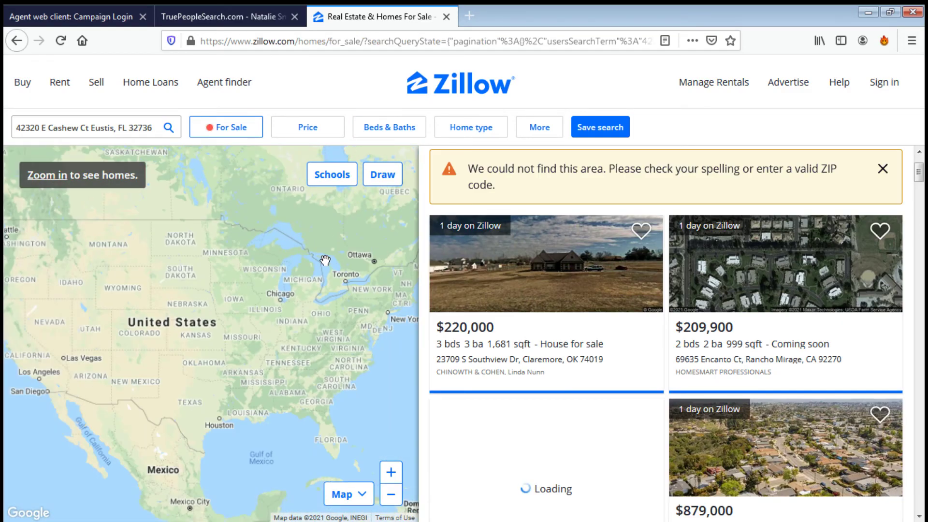
- Return to the TruePeopleSearch results to recheck the caller's current address
{"action": "left_click", "coordinate": [239, 15]}
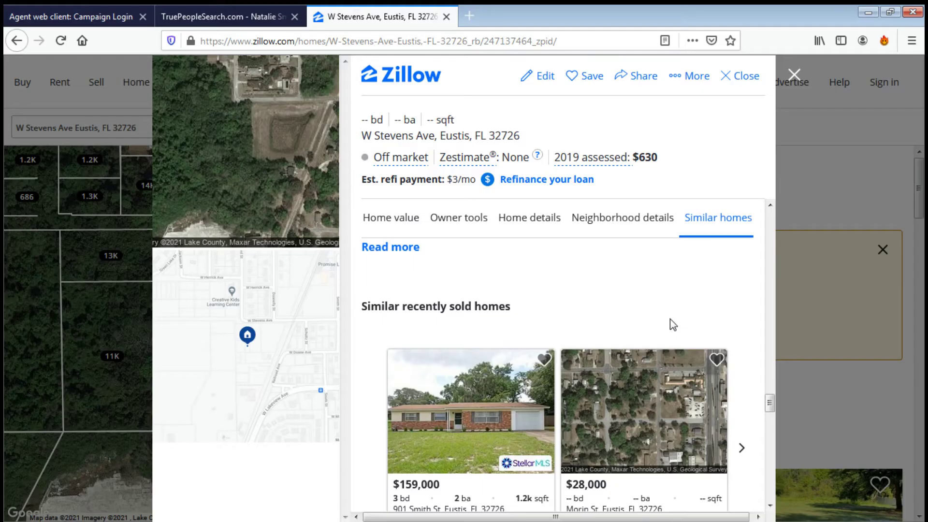
- Scroll the property panel past the two similar recently sold Eustis homes ($159,000 and $28,000)
{"action": "scroll", "coordinate": [670, 318], "scroll_direction": "down", "scroll_amount": 3}
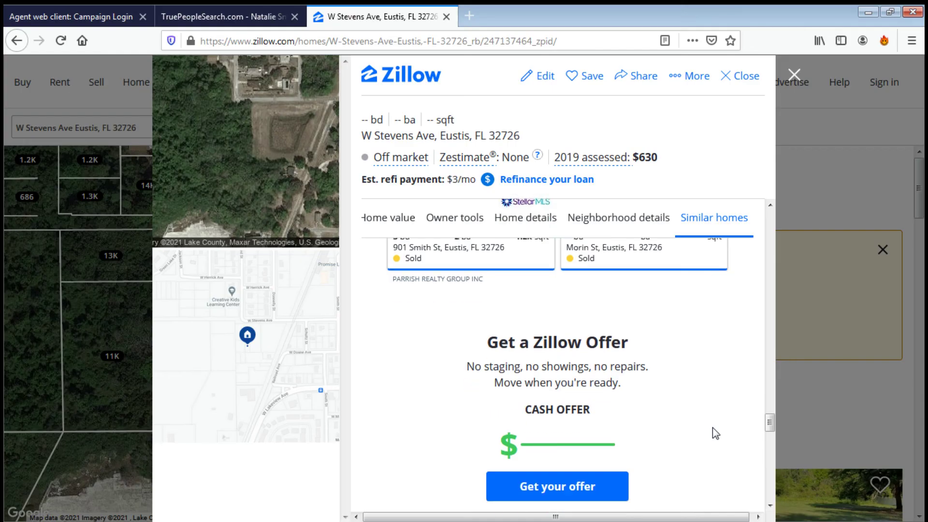
{"action": "scroll", "coordinate": [713, 427], "scroll_direction": "down", "scroll_amount": 4}
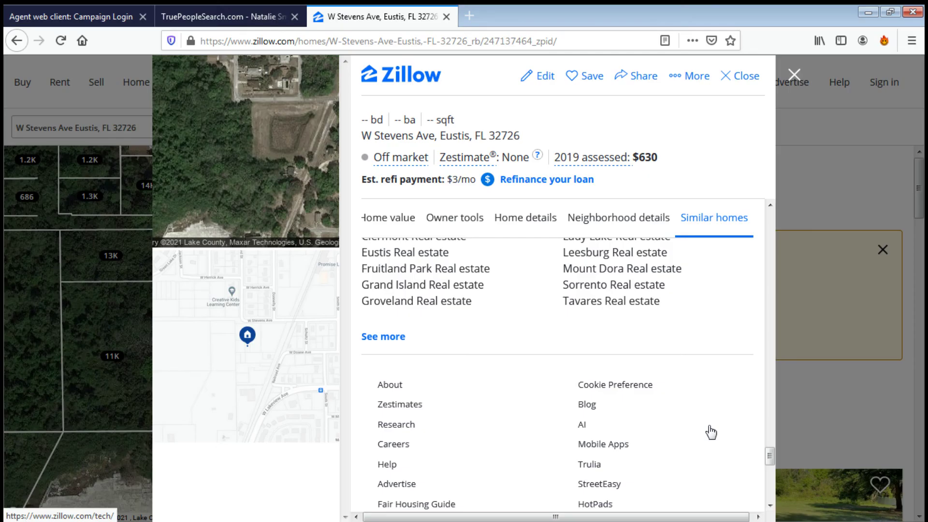